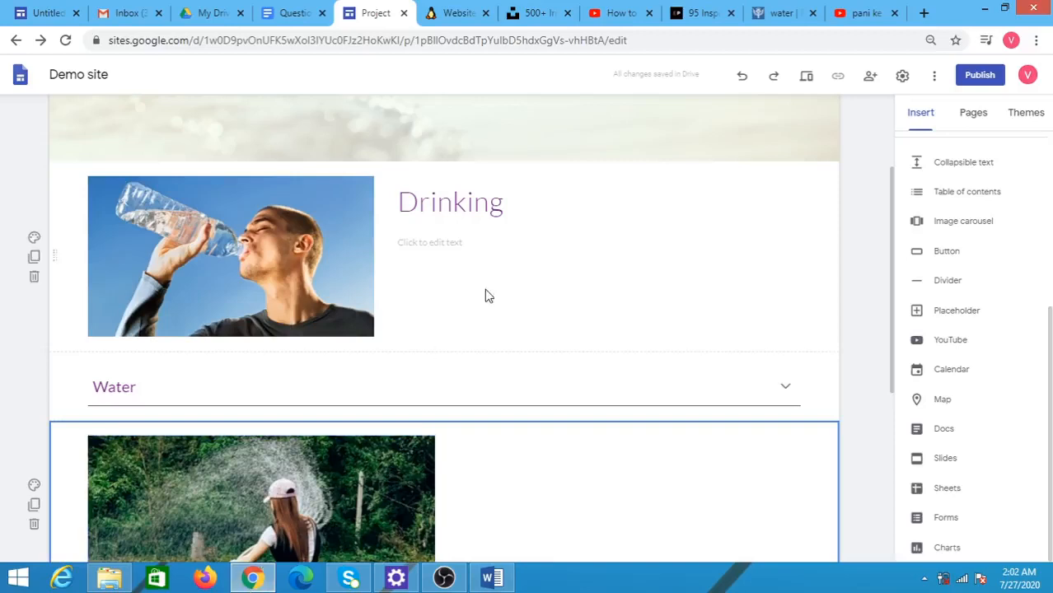
# - Start sharing the site draft with a suggested contact, adding the contact's e-mail and giving them the Editor role
pyautogui.moveTo(728, 149)
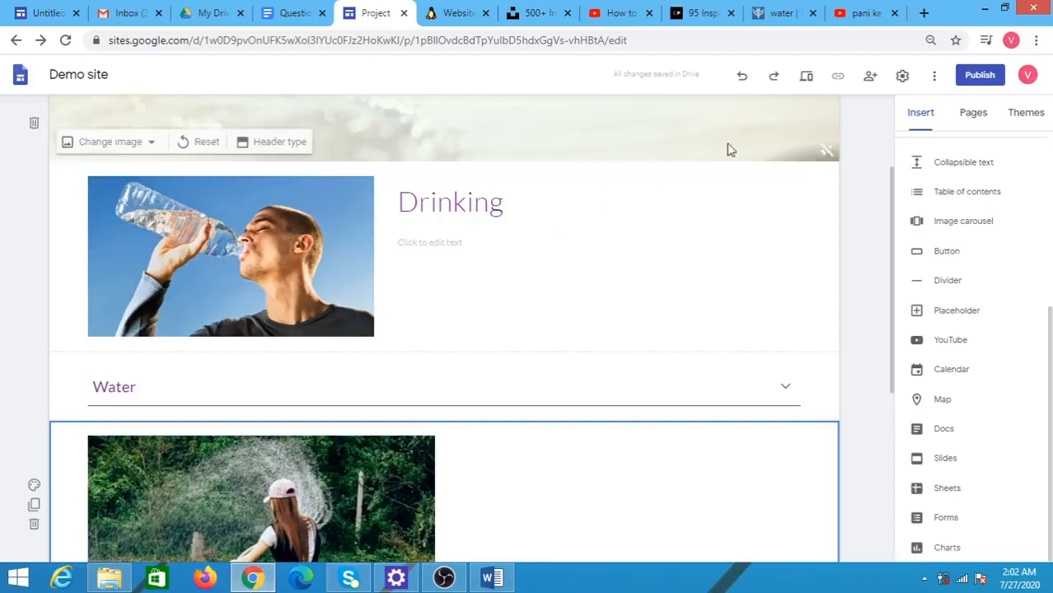
pyautogui.click(870, 79)
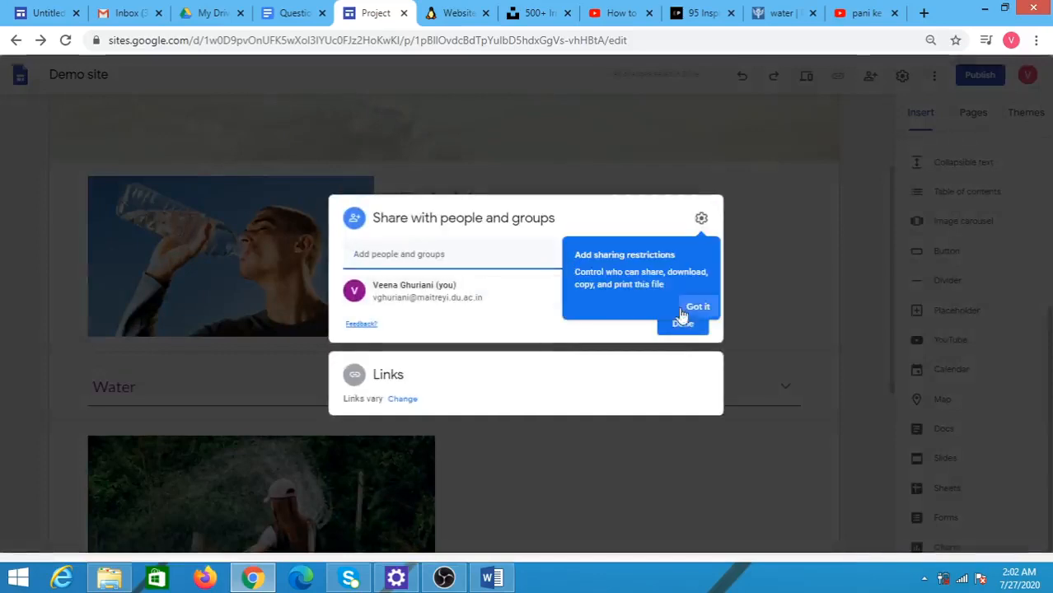
pyautogui.click(697, 308)
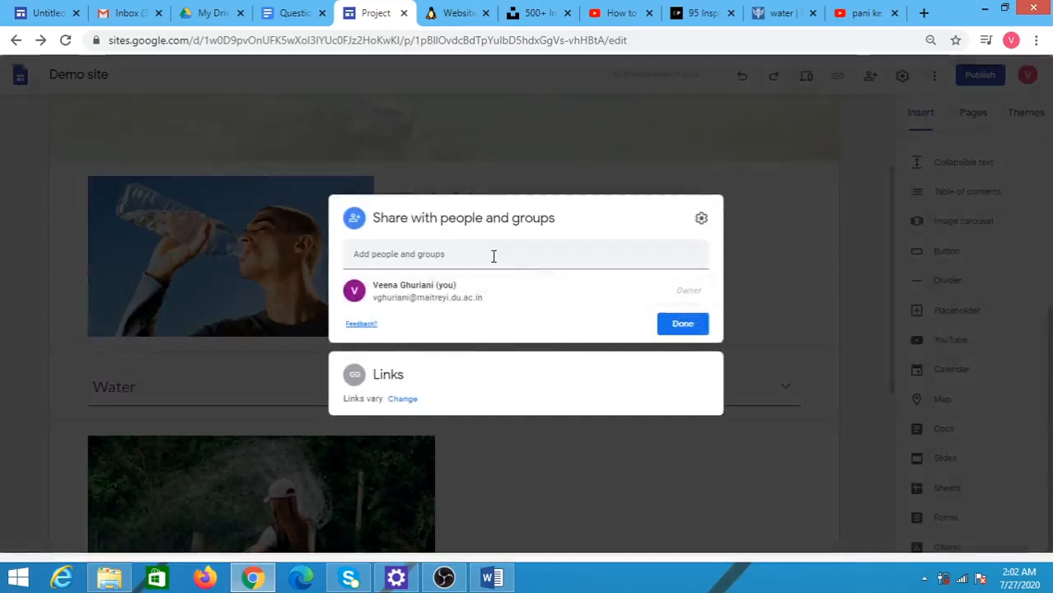
pyautogui.click(494, 256)
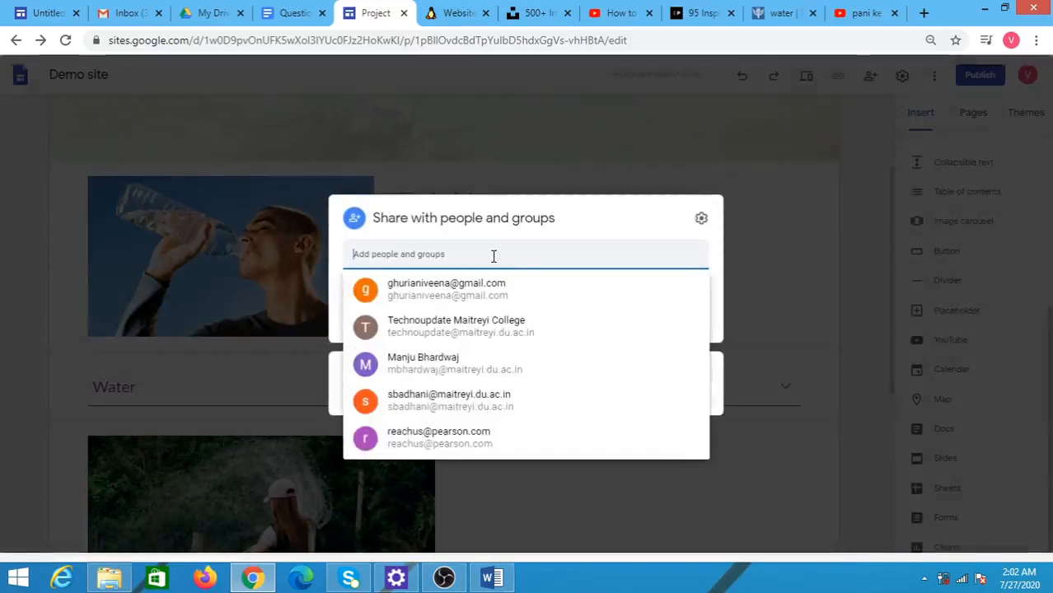
pyautogui.click(476, 299)
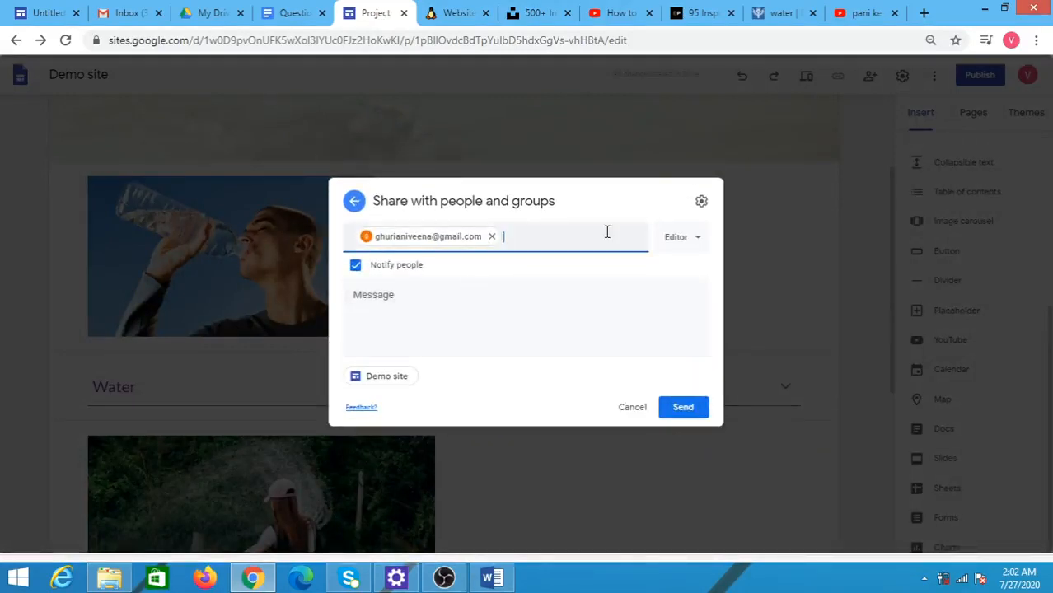
pyautogui.click(699, 244)
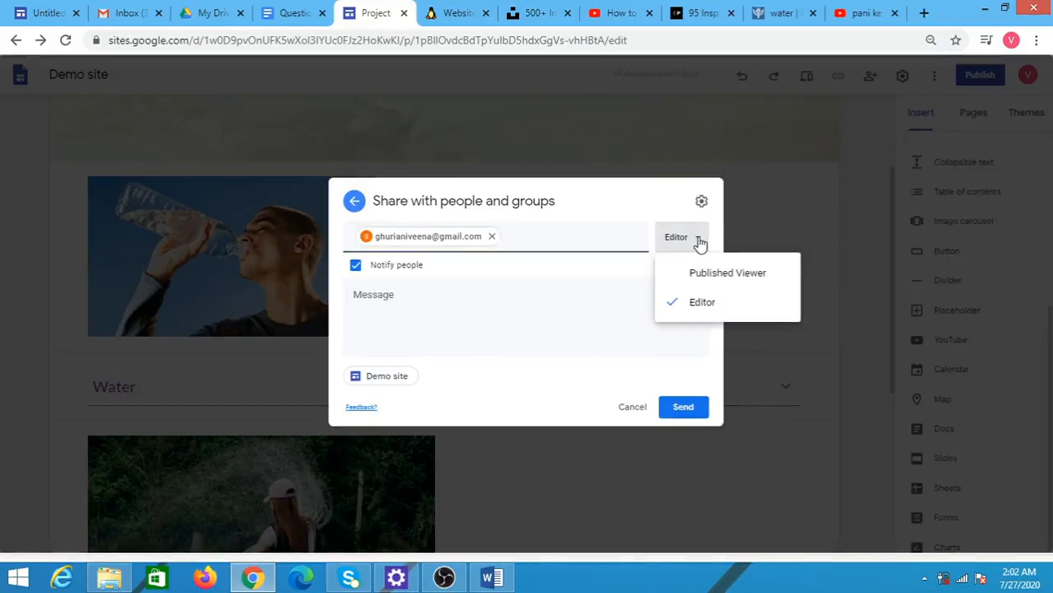
pyautogui.click(702, 305)
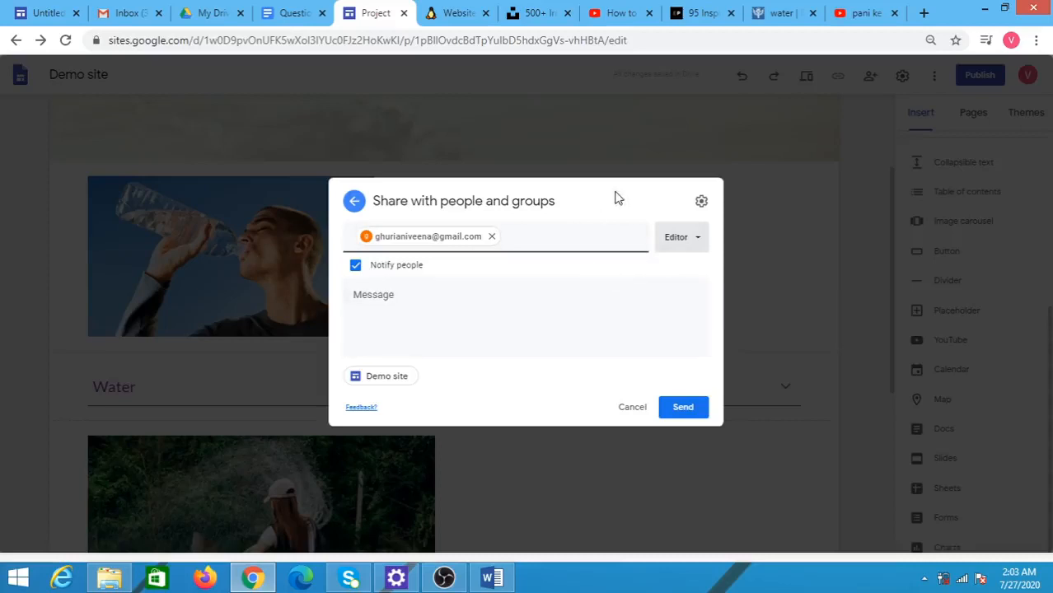
# - Check the editor permission setting, send the sharing invitation with notification, and approve sharing outside the organization
pyautogui.click(701, 203)
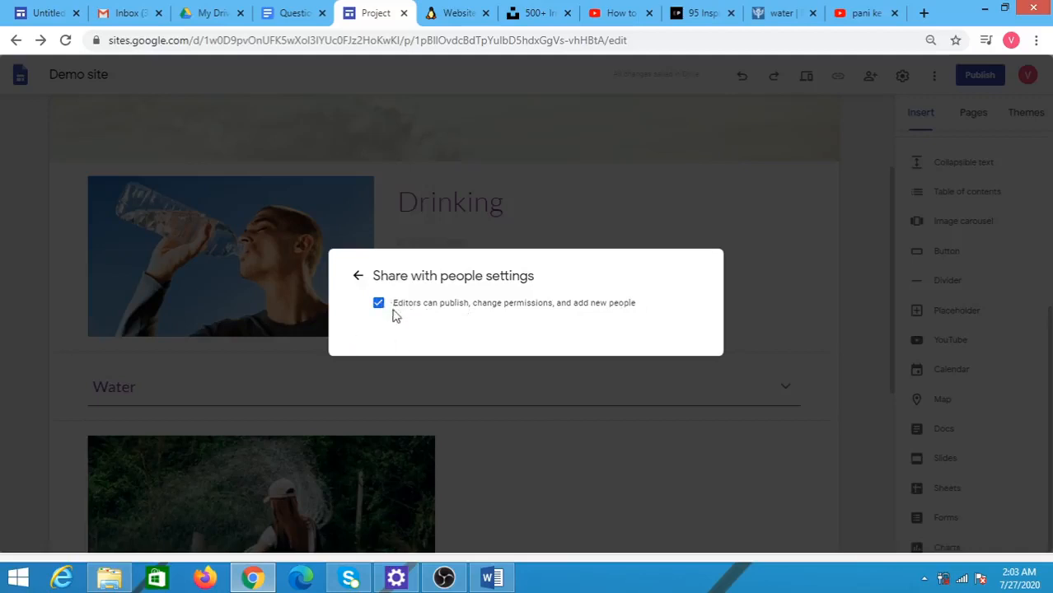
pyautogui.click(360, 279)
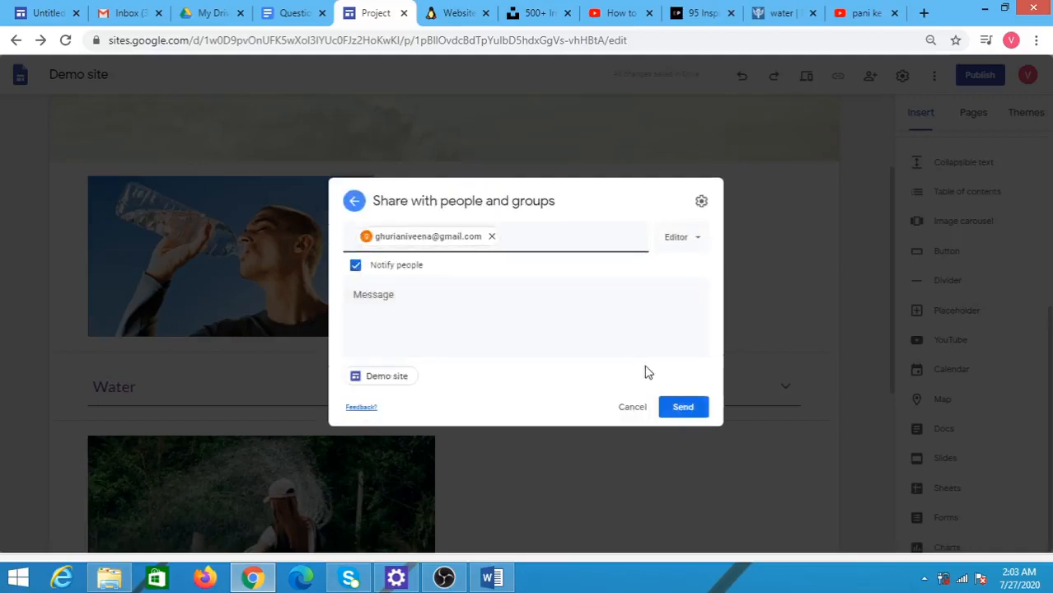
pyautogui.click(692, 409)
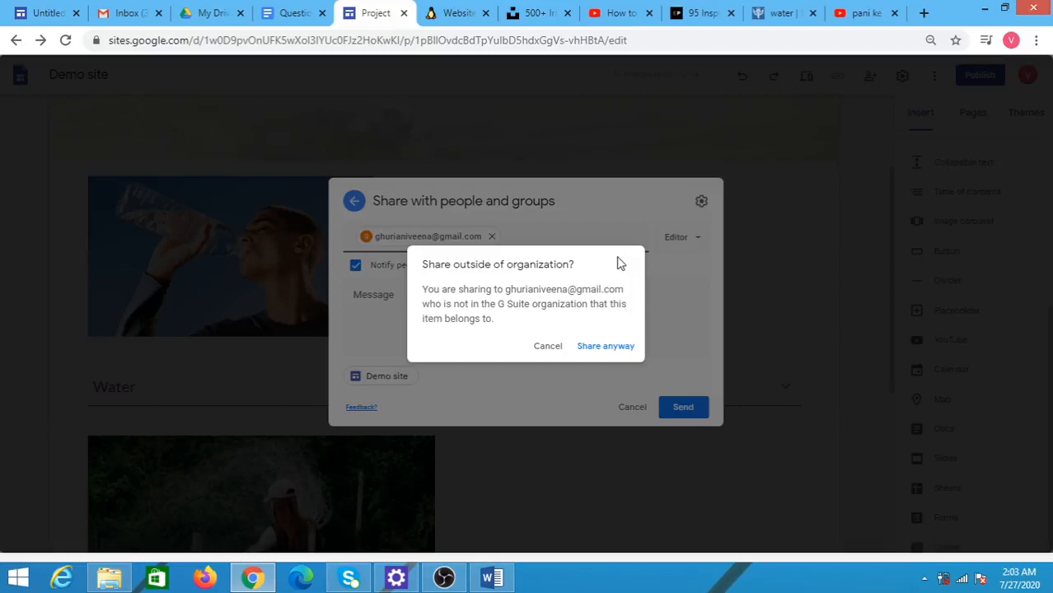
pyautogui.click(602, 347)
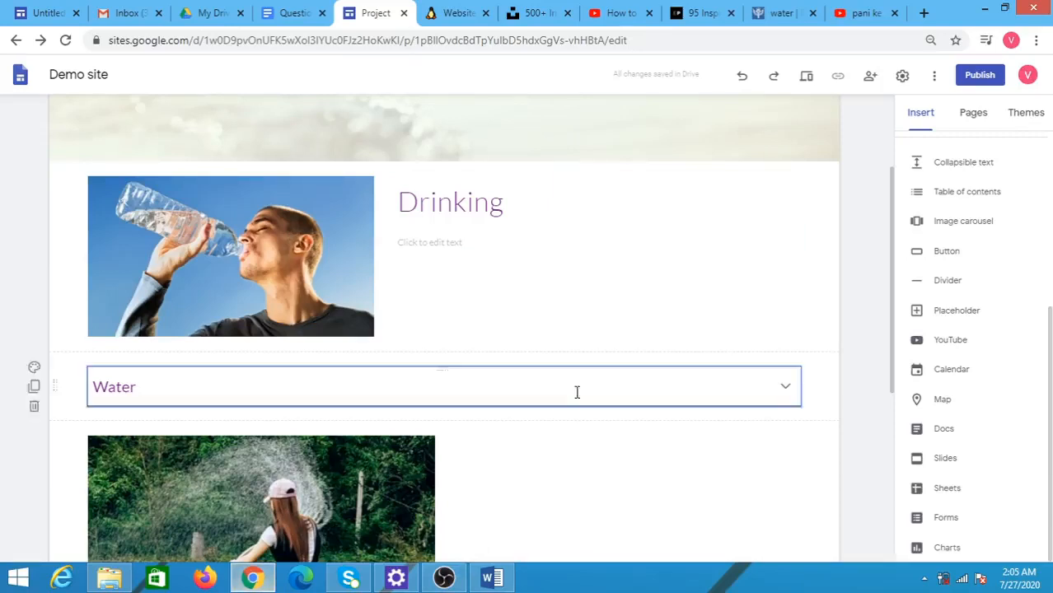
# - Publish the site at the web address "project", keeping the draft link Restricted and the published site Public
pyautogui.click(973, 77)
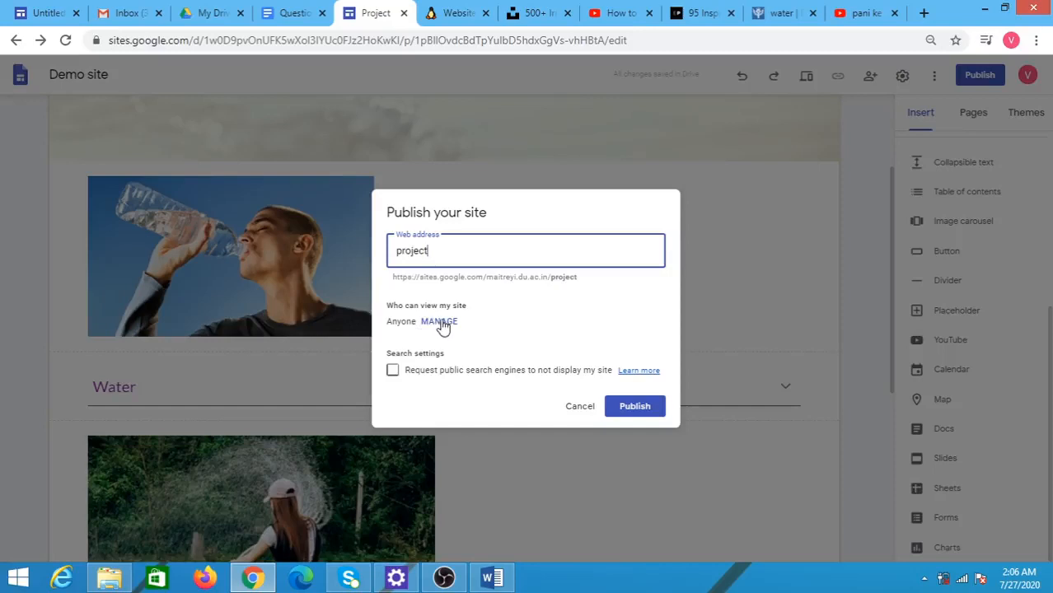
pyautogui.press('Escape')
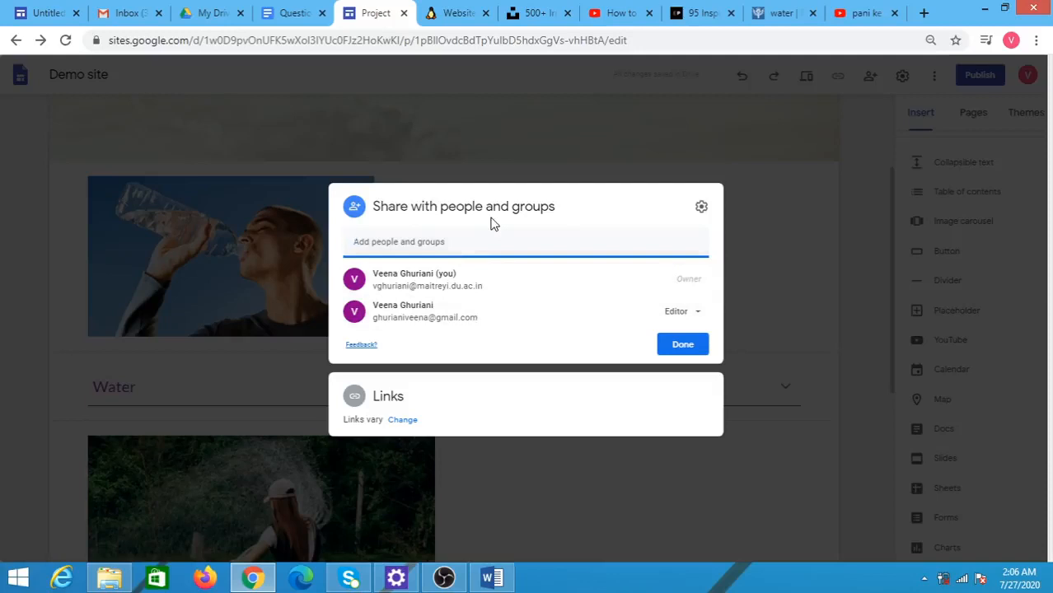
pyautogui.click(401, 421)
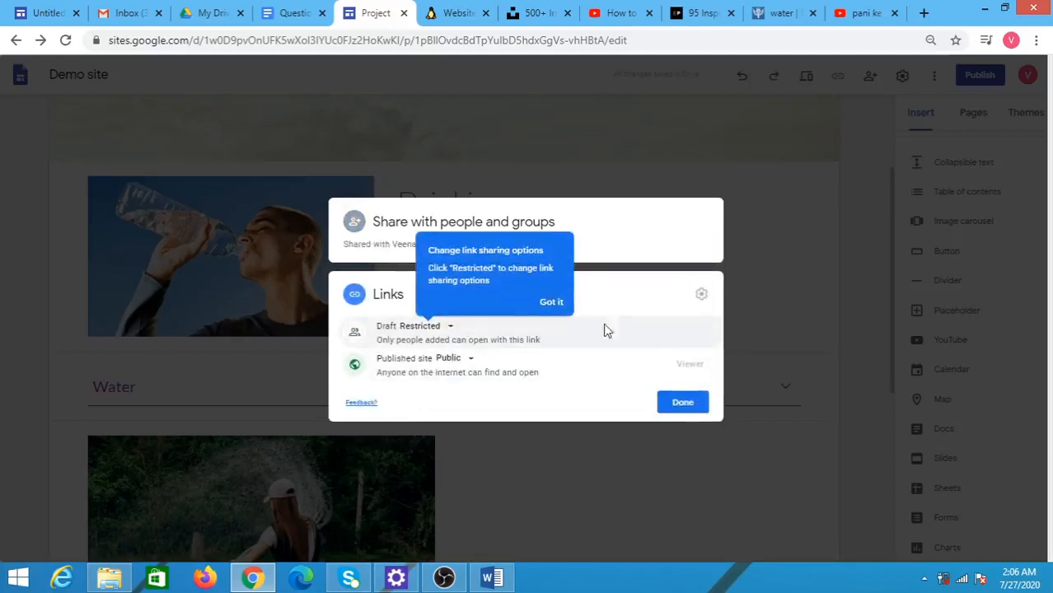
pyautogui.click(553, 304)
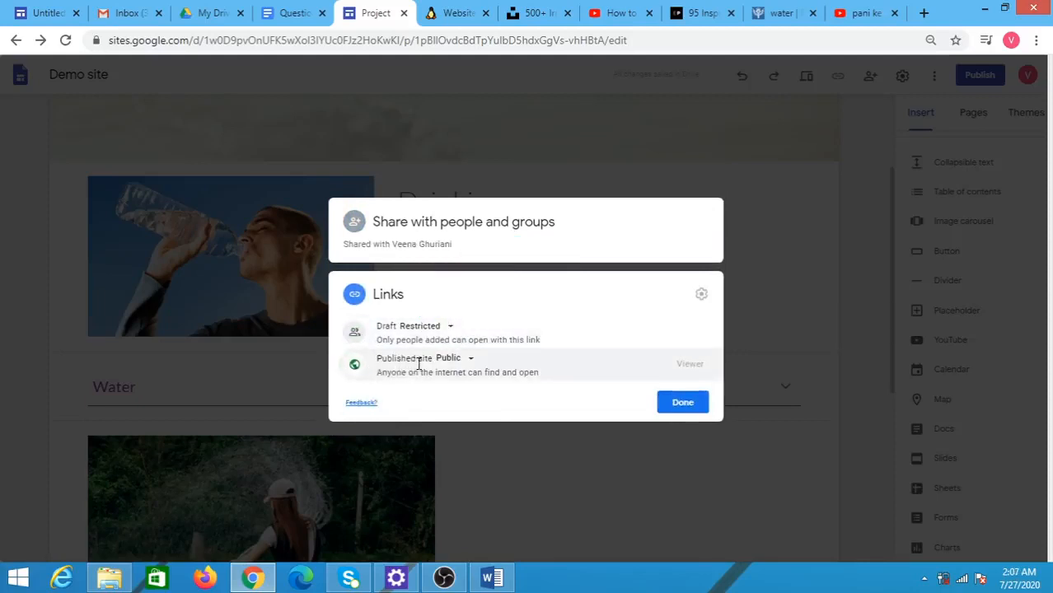
pyautogui.click(471, 363)
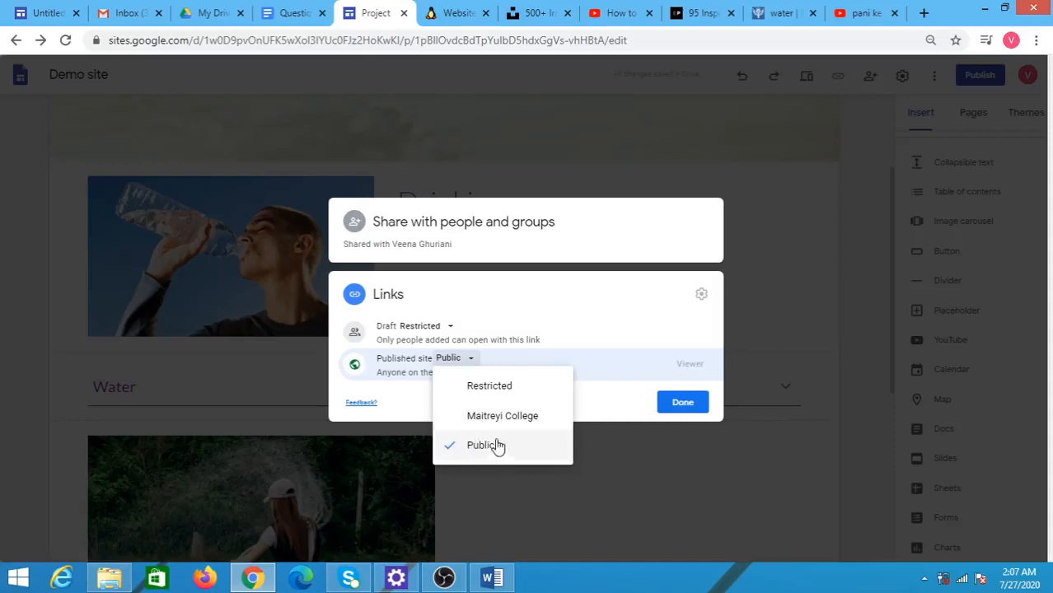
pyautogui.click(618, 342)
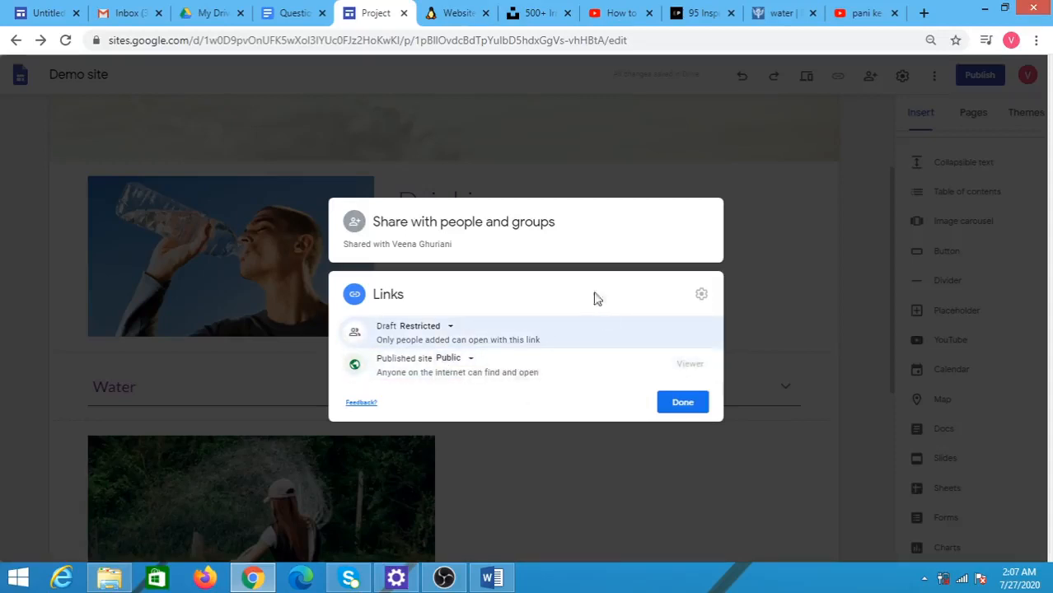
pyautogui.click(682, 404)
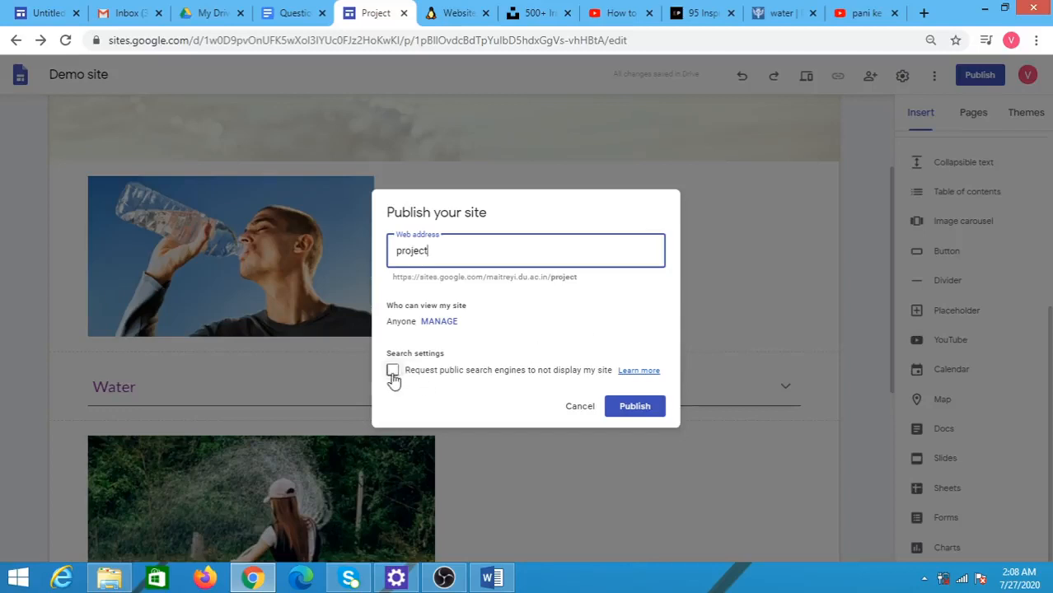
pyautogui.click(641, 407)
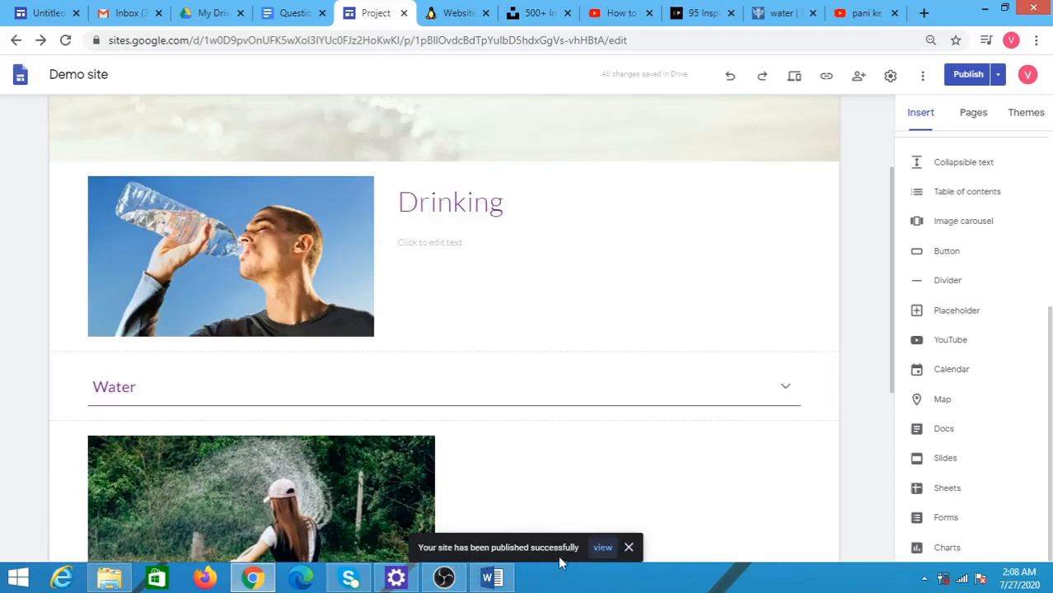
# - View the published site, checking the Home and Sources pages and testing playback of the embedded video on Sources
pyautogui.click(603, 549)
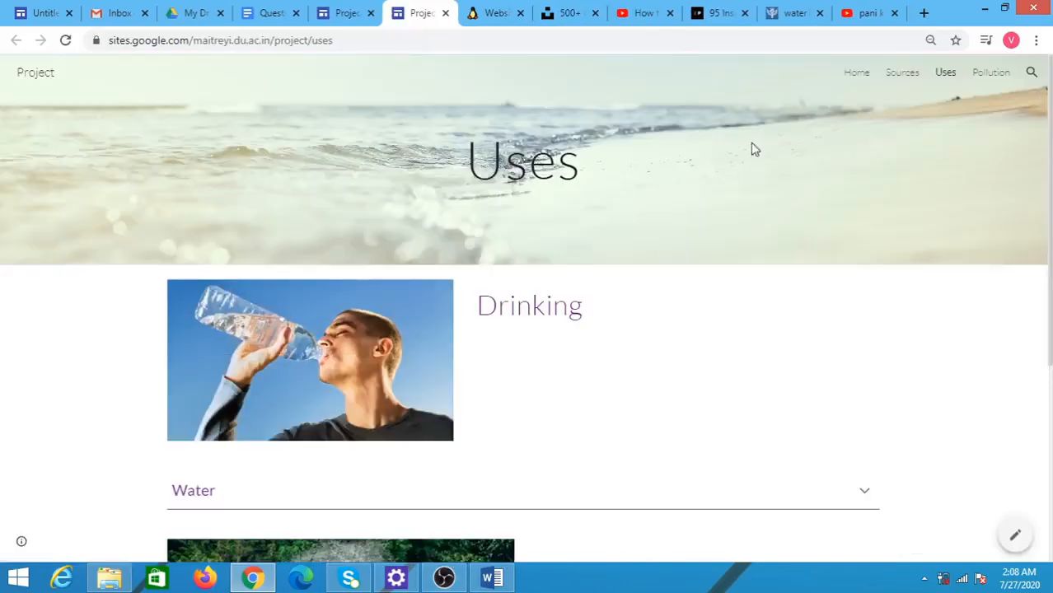
pyautogui.click(857, 74)
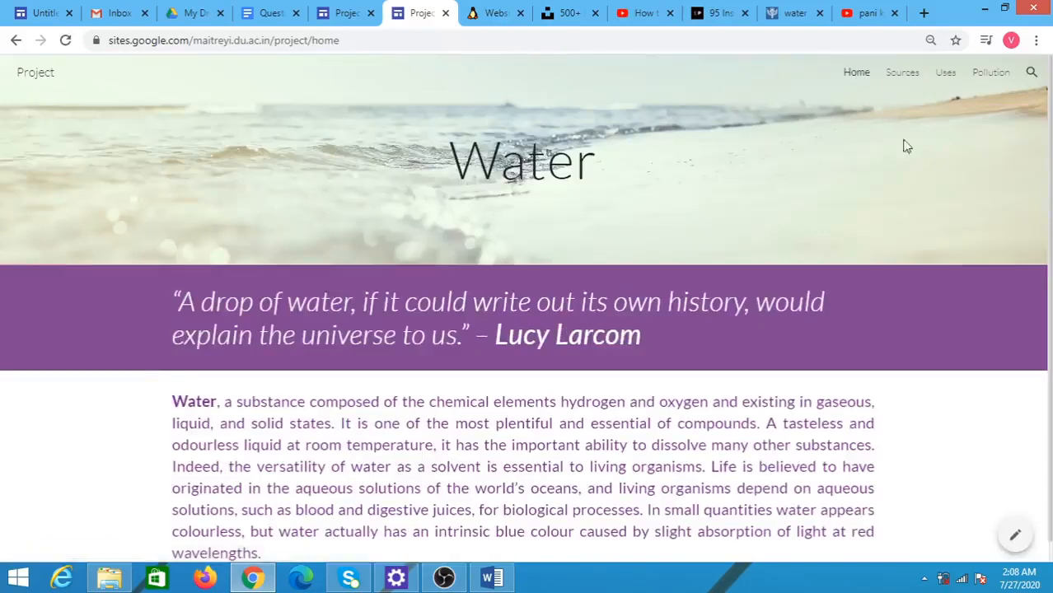
pyautogui.click(901, 76)
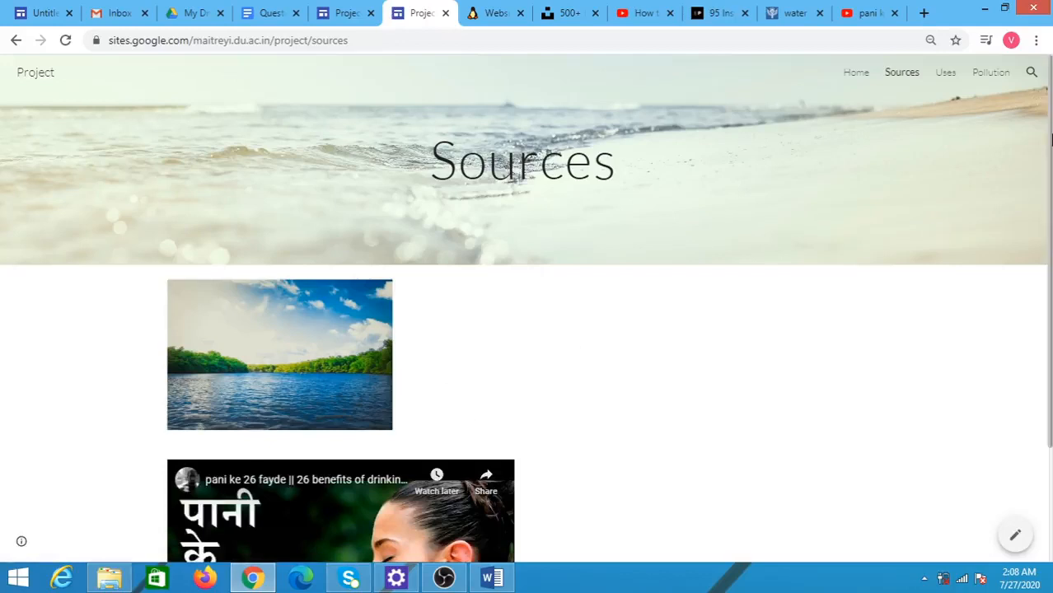
pyautogui.scroll(-2, 1049, 149)
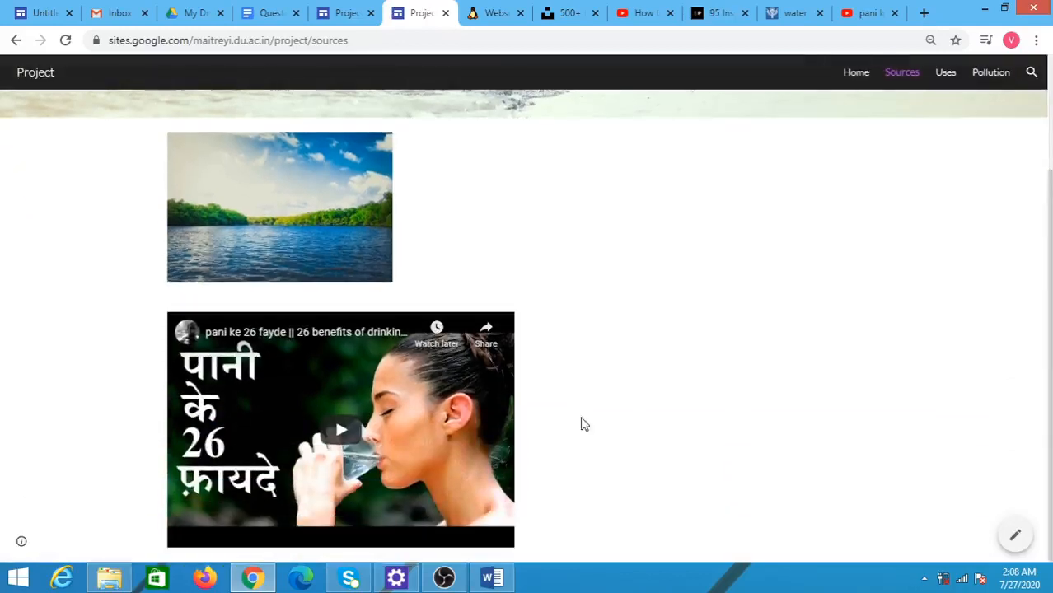
pyautogui.click(339, 434)
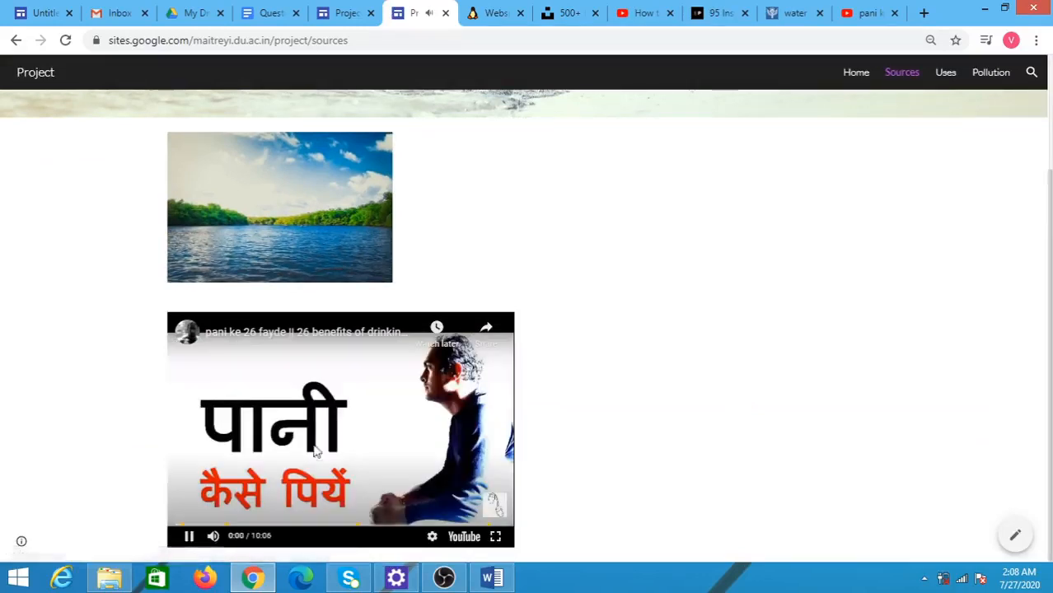
pyautogui.click(188, 538)
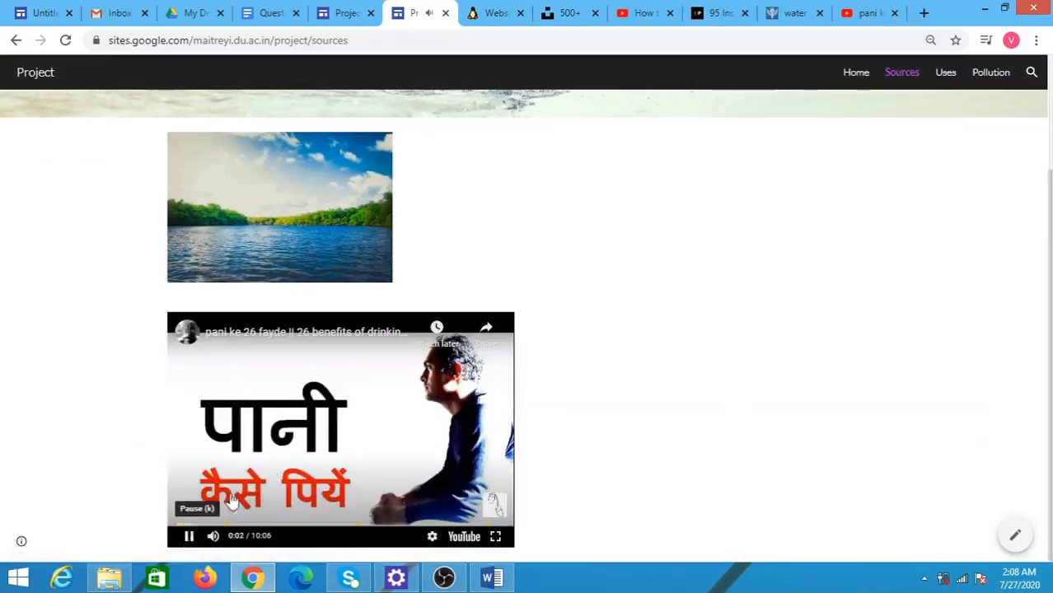
pyautogui.moveTo(1050, 295); pyautogui.dragTo(1034, 122)
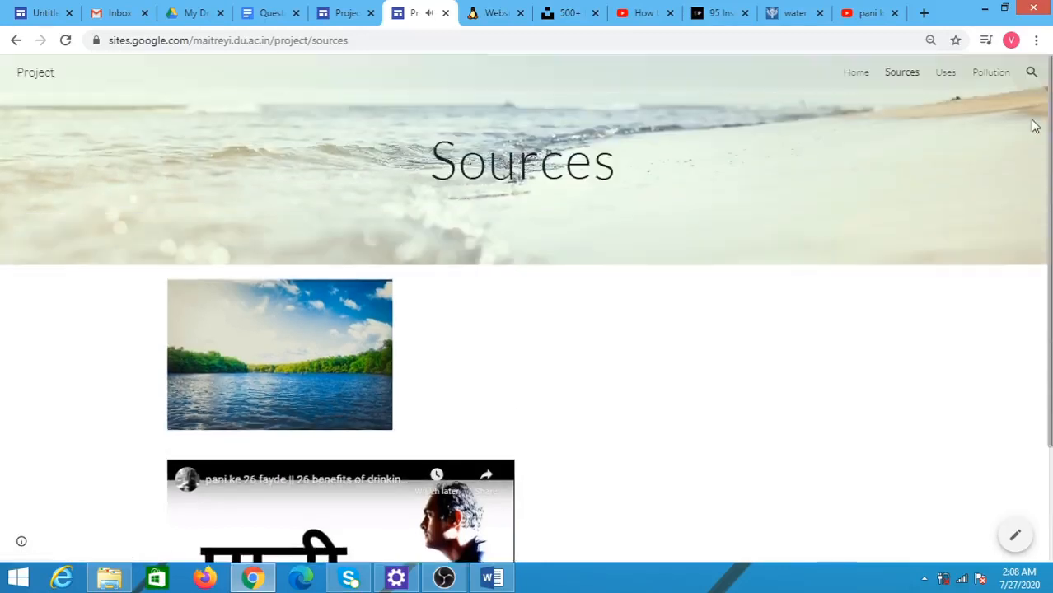
# - Examine the published Uses page, including its Drinking section and collapsible Water text
pyautogui.click(945, 77)
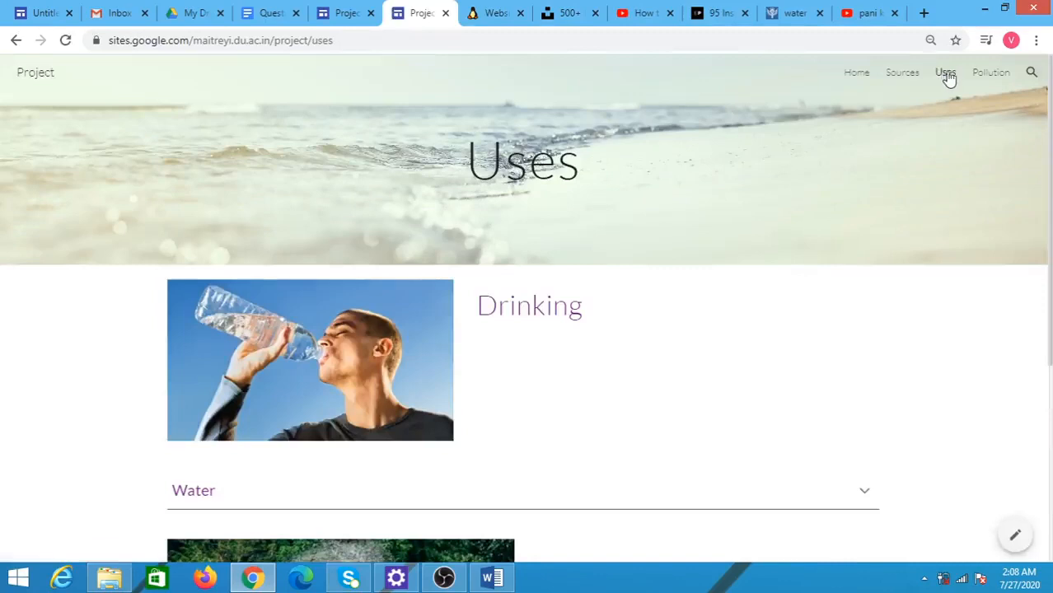
pyautogui.moveTo(1048, 90); pyautogui.dragTo(1048, 213)
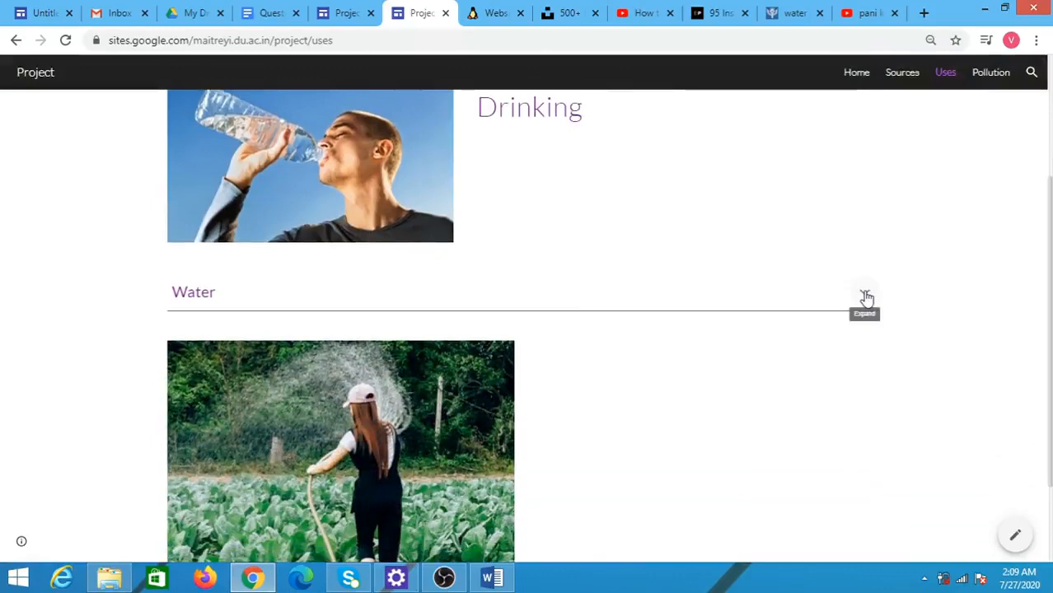
pyautogui.moveTo(1048, 234); pyautogui.dragTo(1043, 112)
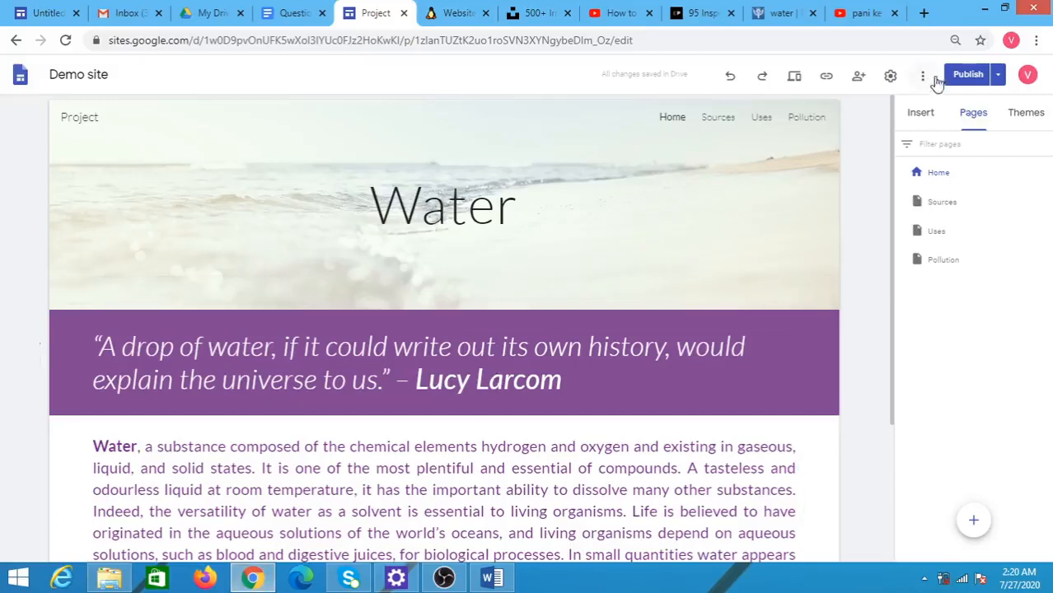
# - Back in the site editor, review the available publishing options and view the published site link
pyautogui.click(999, 76)
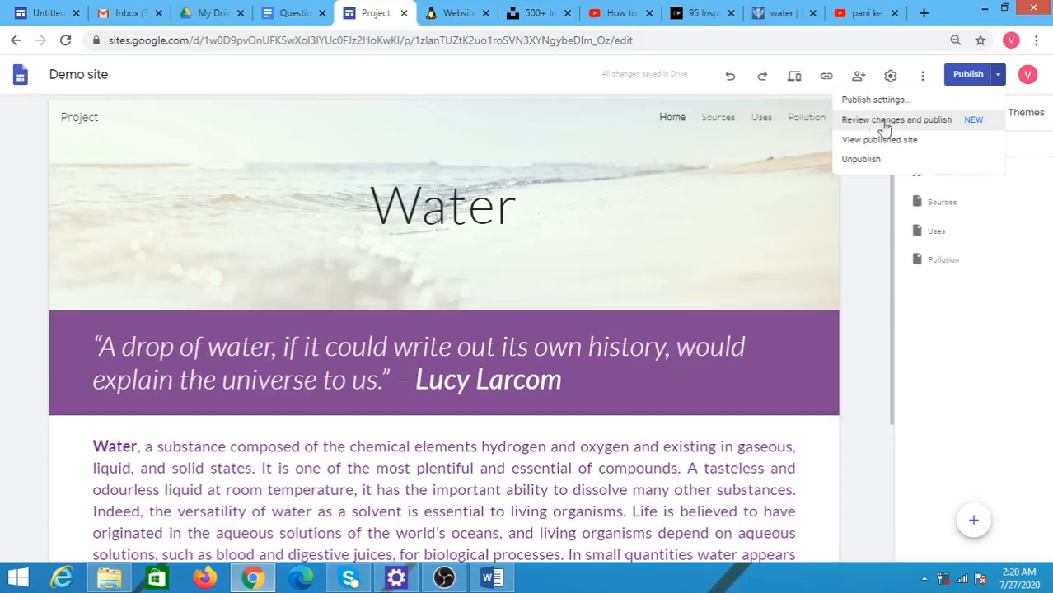
pyautogui.click(865, 199)
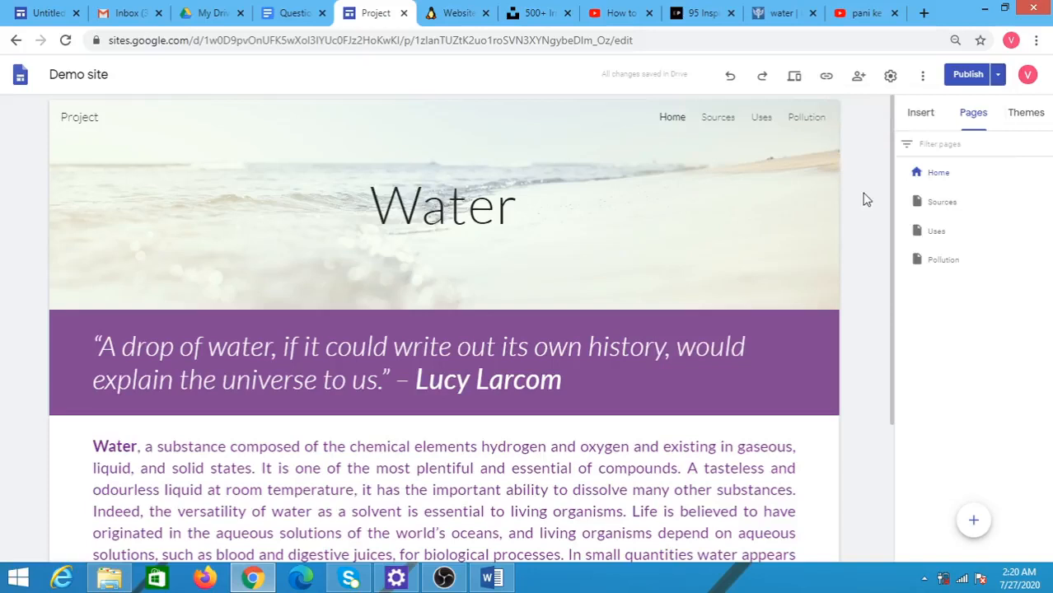
pyautogui.click(828, 78)
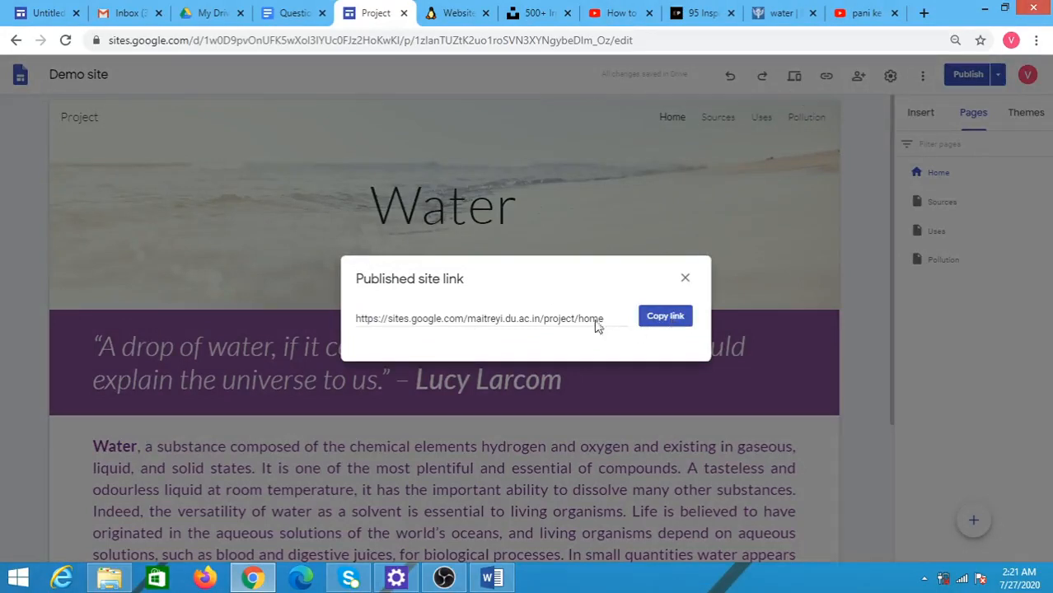
pyautogui.click(685, 280)
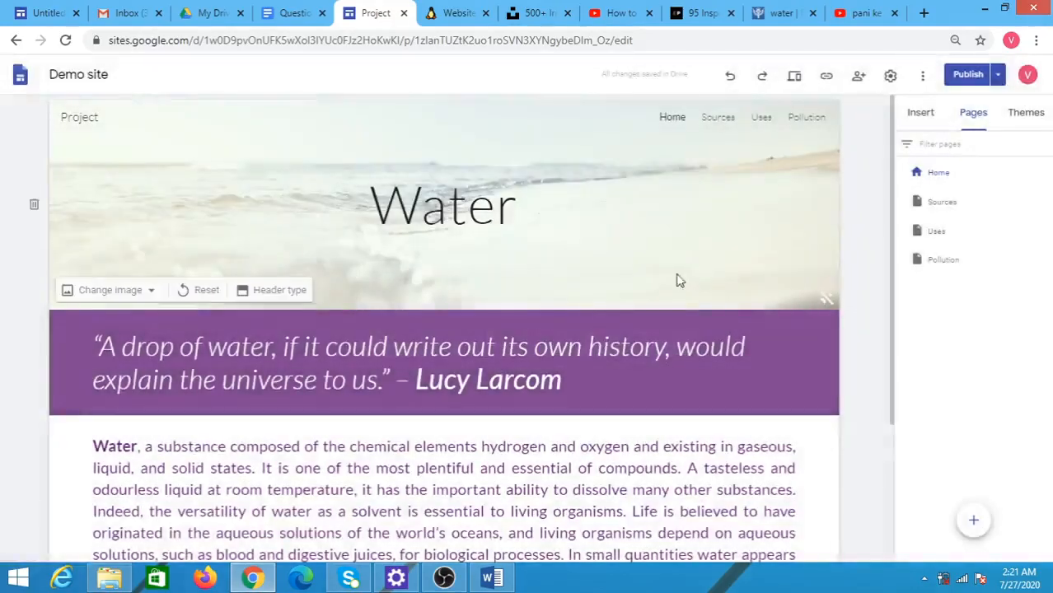